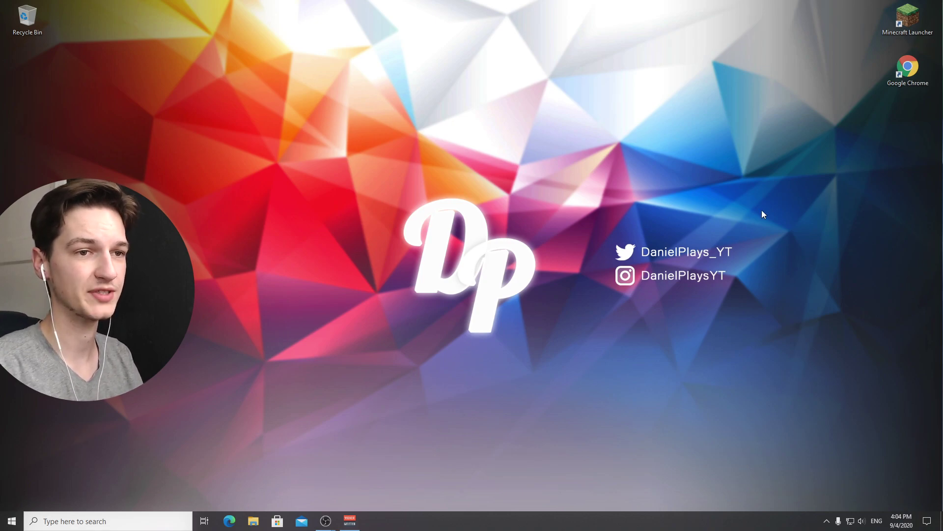
# - Open Google Chrome, search for "forge 1.16.2", and open the Minecraft Forge downloads site
pyautogui.doubleClick(890, 85)
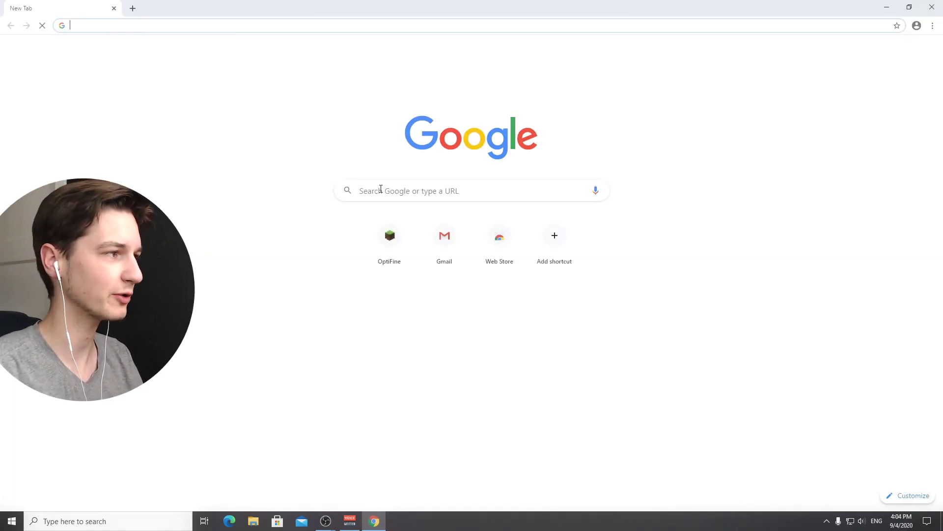
pyautogui.write('forge')
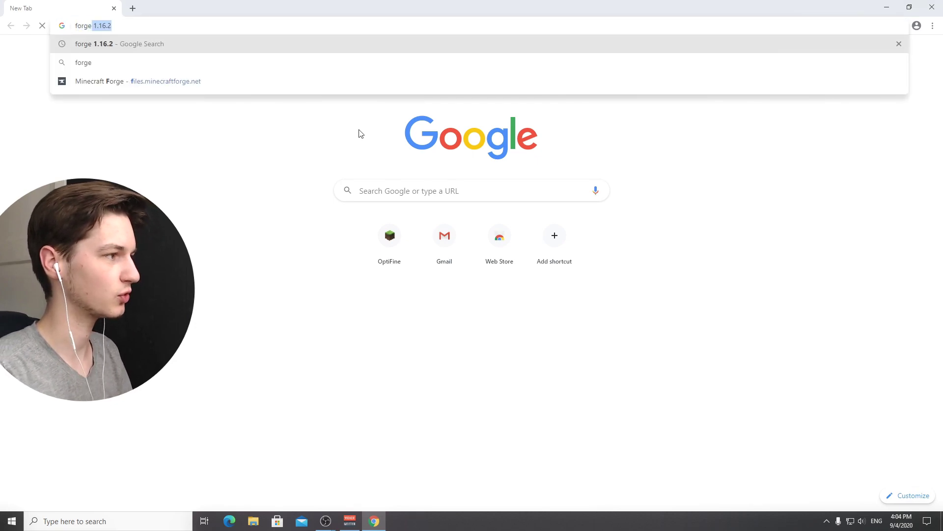
pyautogui.press('Return')
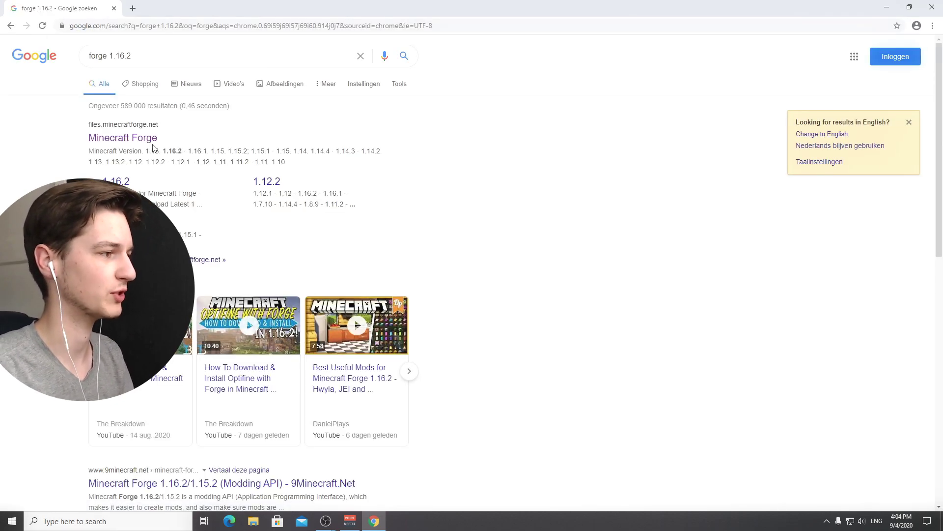
pyautogui.click(123, 138)
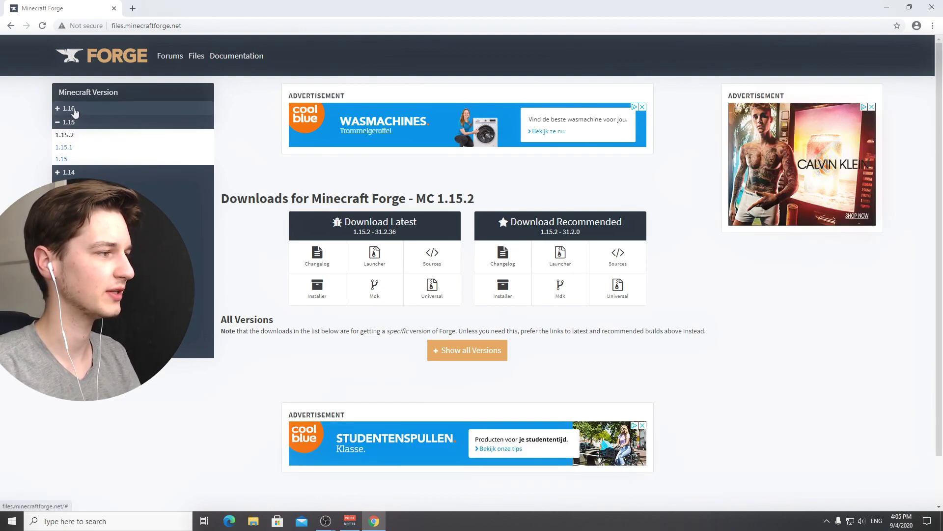
# - Show the Forge downloads for Minecraft version 1.16.2
pyautogui.doubleClick(125, 91)
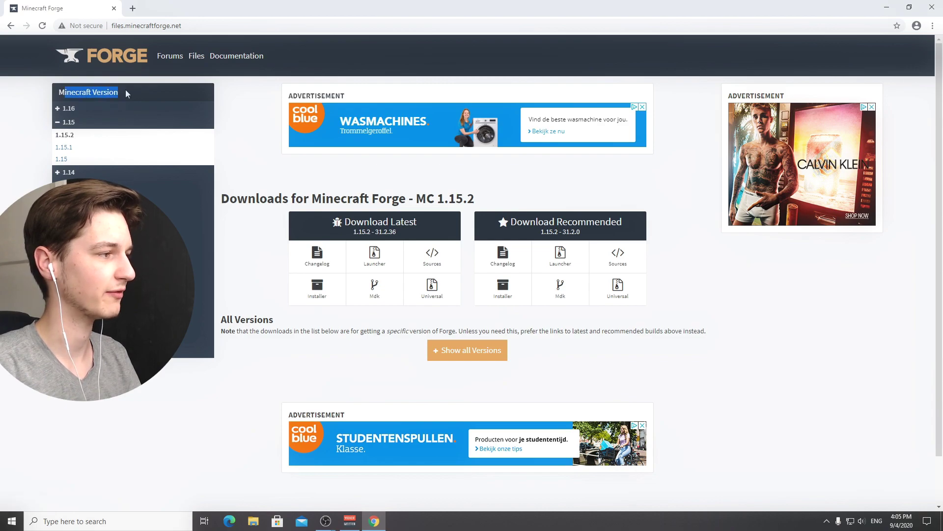
pyautogui.click(125, 90)
pyautogui.click(70, 108)
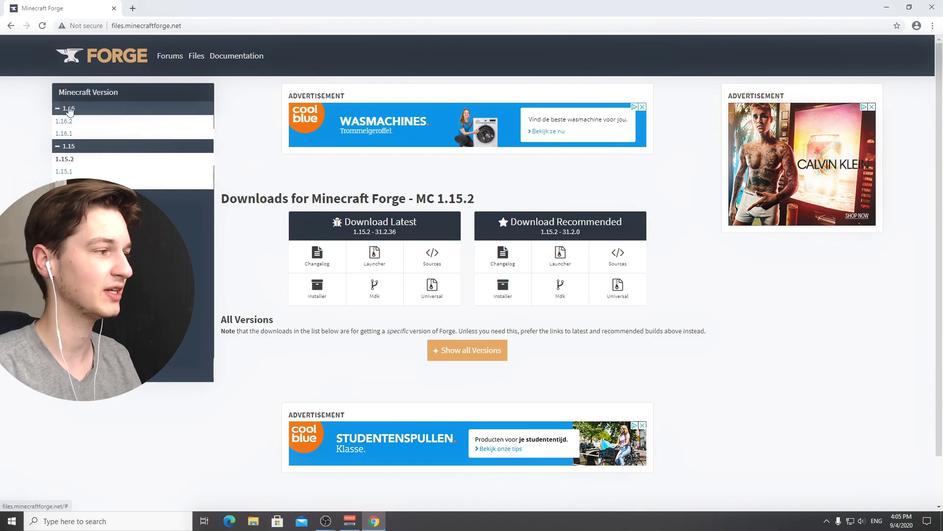
pyautogui.click(65, 122)
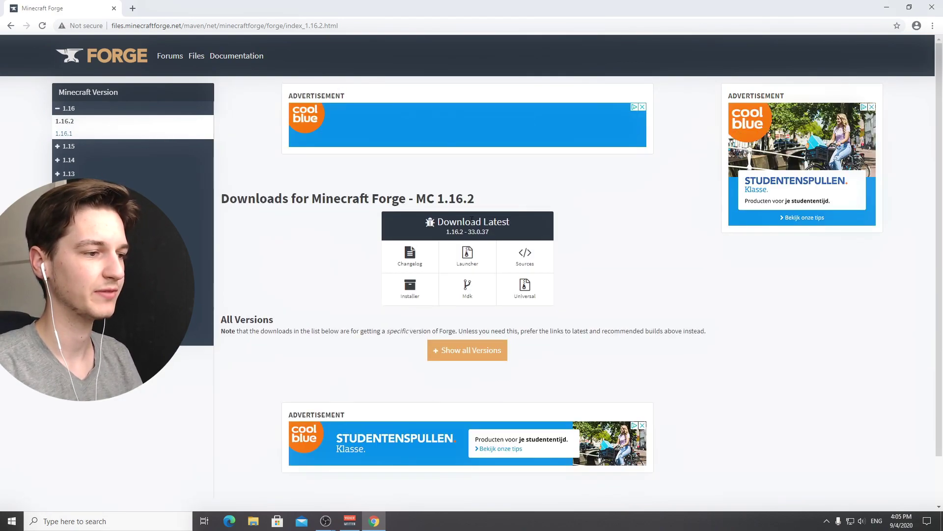
# - Download the latest Forge 1.16.2 - 33.0.37 installer, skipping the advertisement and keeping the flagged .jar file
pyautogui.moveTo(483, 222); pyautogui.dragTo(511, 224)
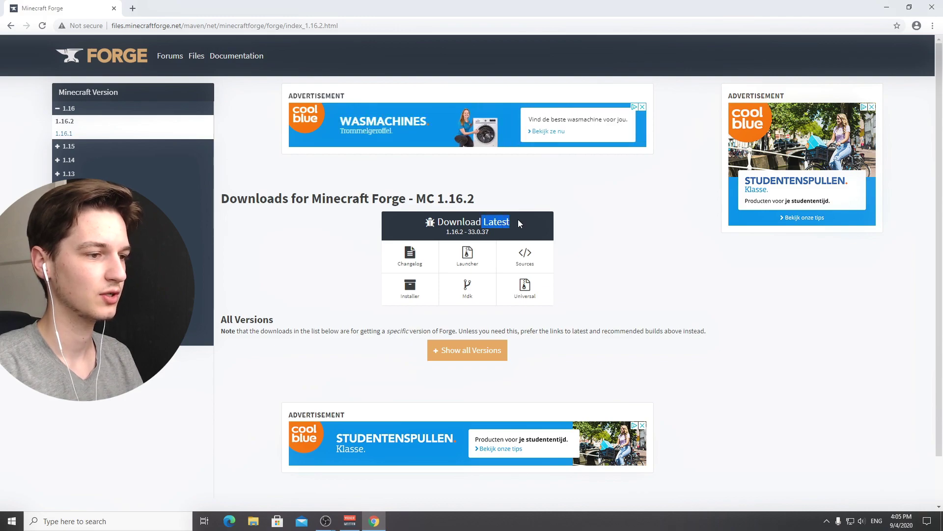
pyautogui.click(512, 224)
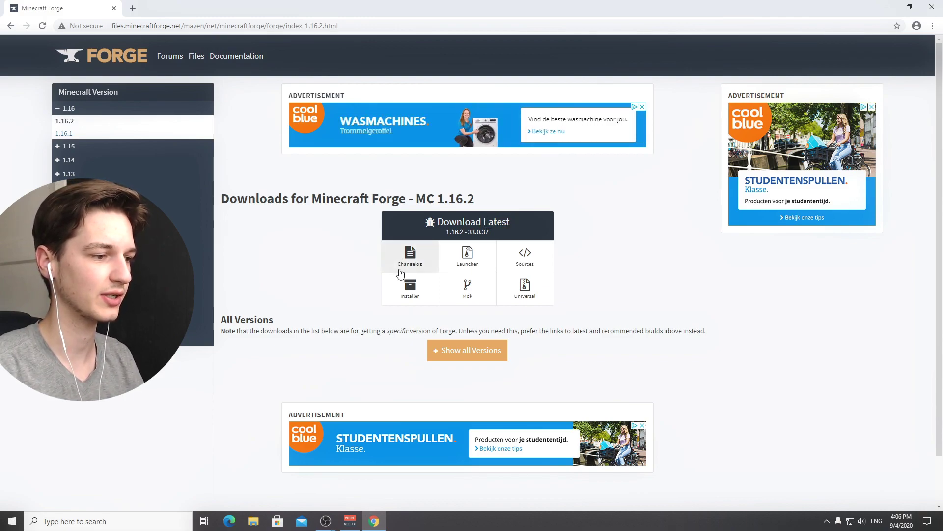
pyautogui.click(409, 289)
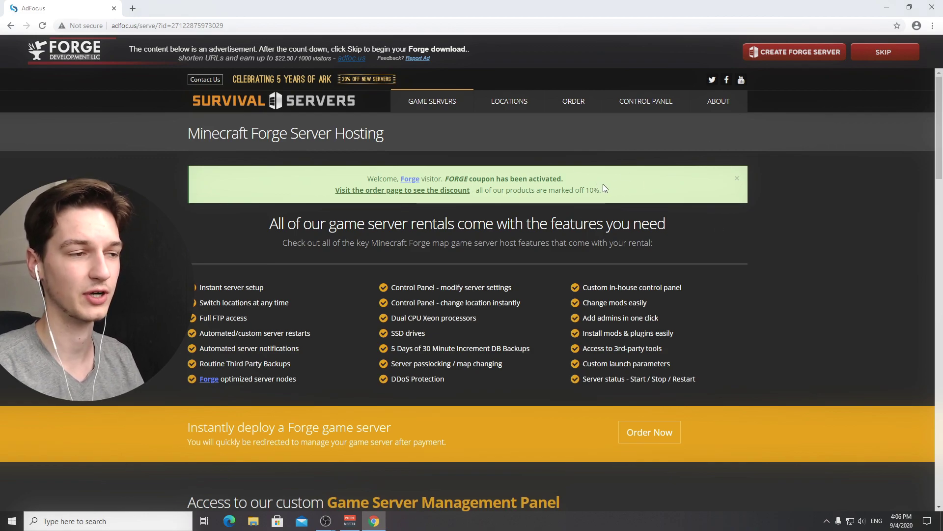
pyautogui.click(885, 55)
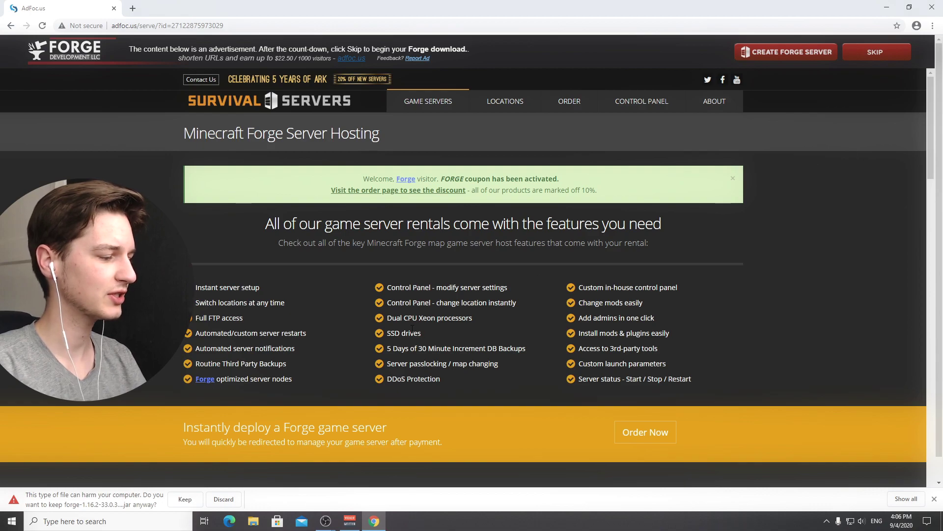
pyautogui.click(185, 499)
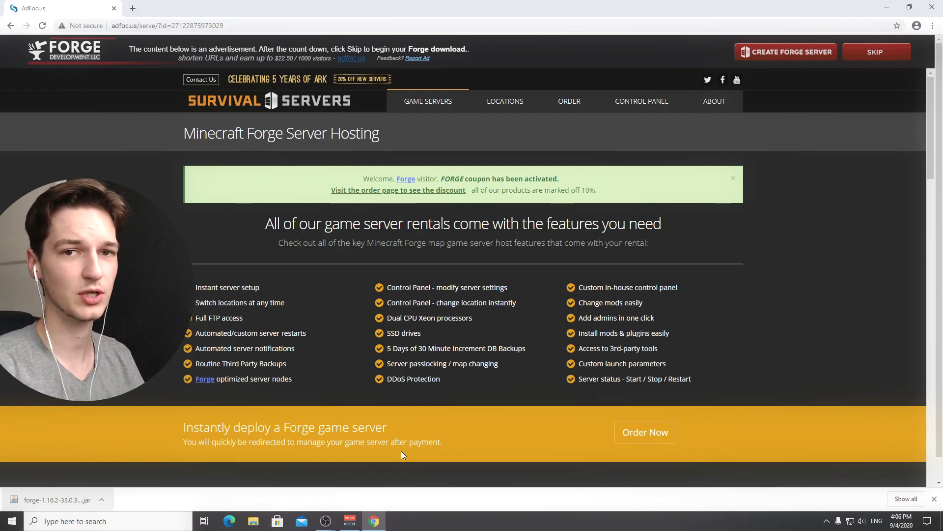
# - Find the Jarfix site in a new browser tab, then download and run jarfix.exe to repair the .jar association
pyautogui.click(133, 9)
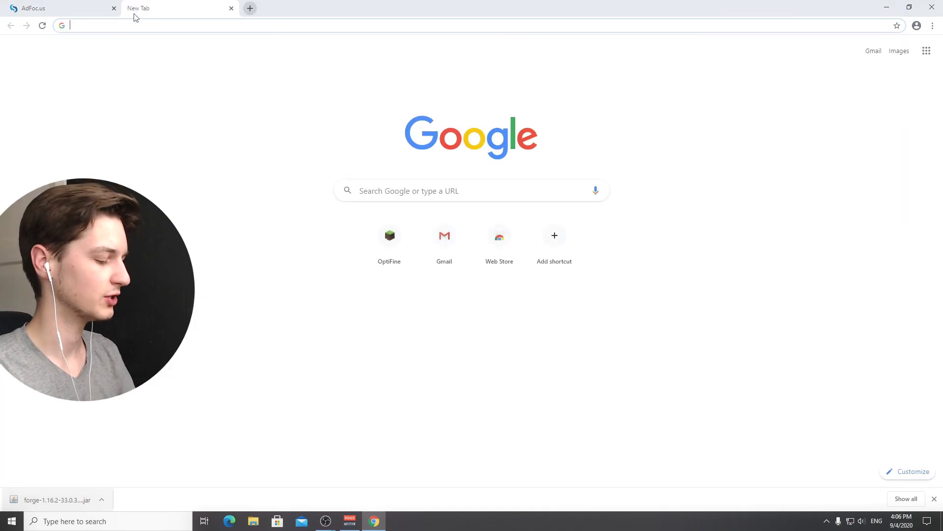
pyautogui.write('jarfix')
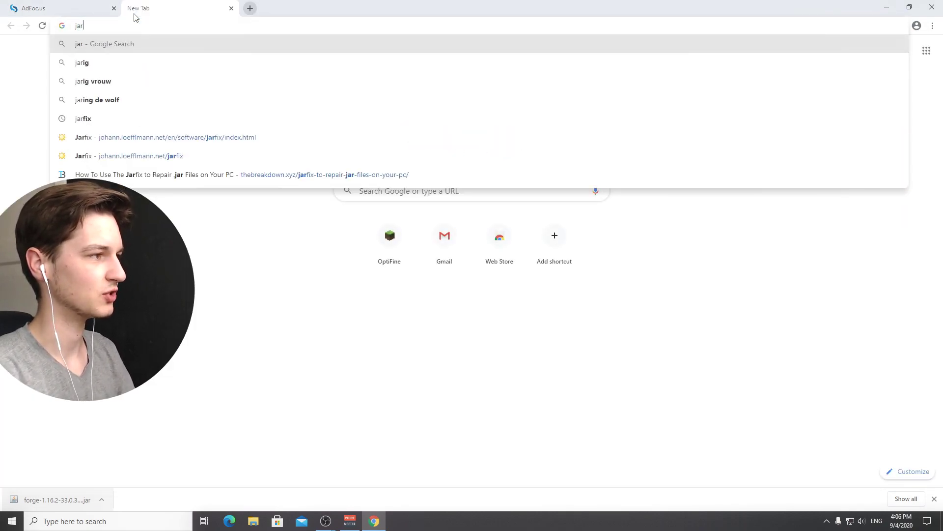
pyautogui.press('Return')
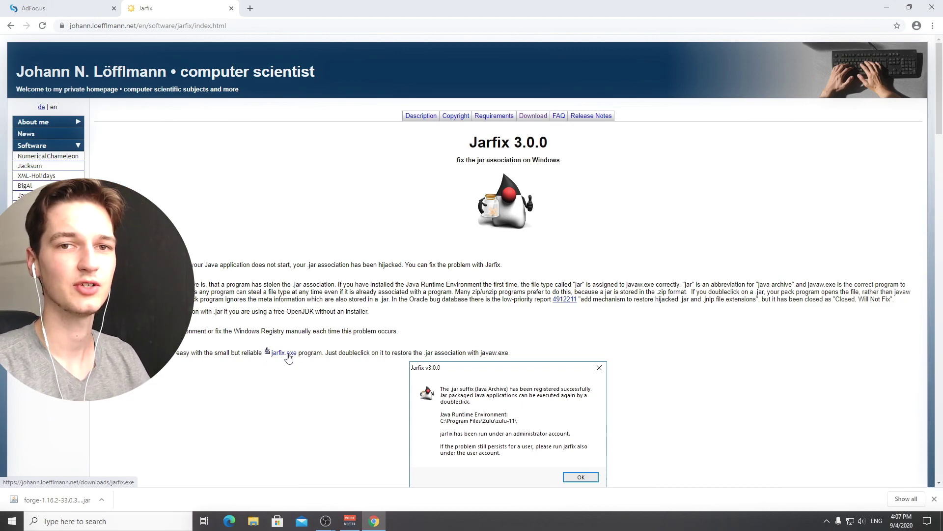
pyautogui.click(288, 357)
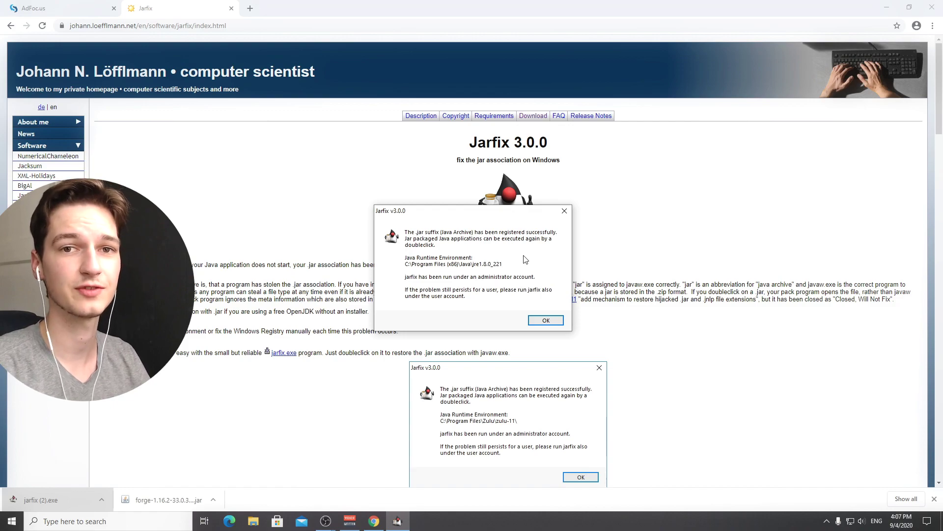
pyautogui.click(561, 210)
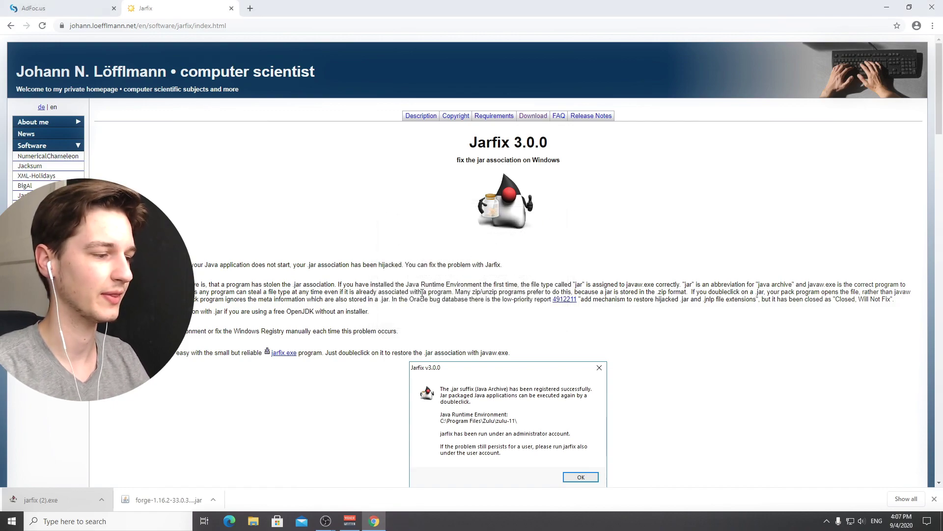
pyautogui.click(163, 502)
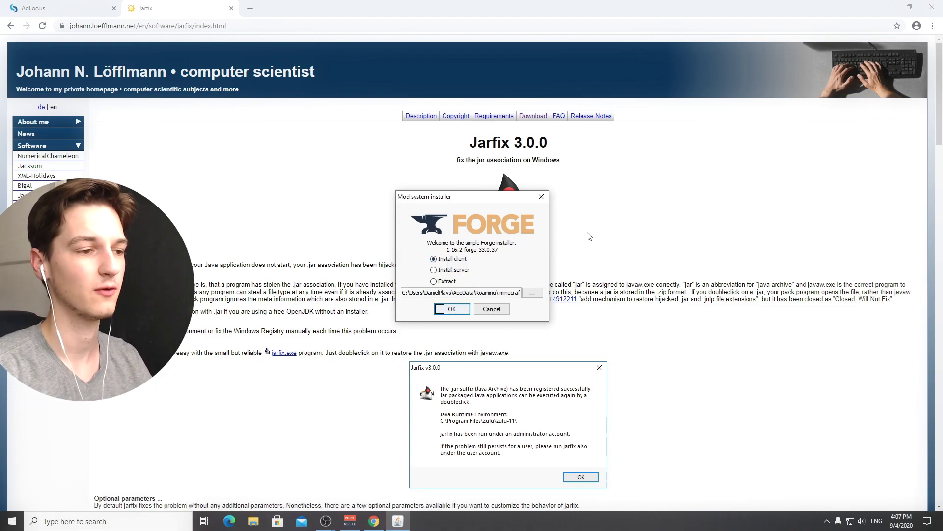
pyautogui.click(886, 9)
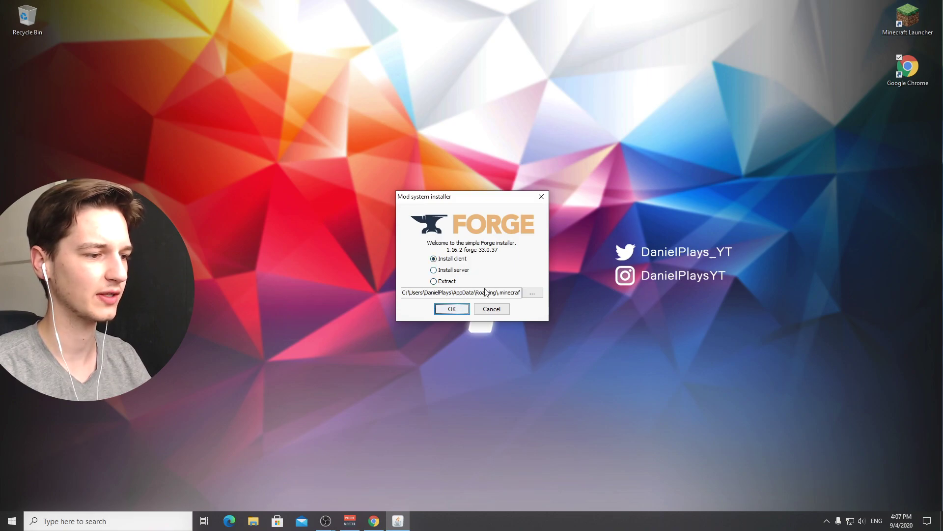
pyautogui.click(492, 308)
# - Open the Minecraft Launcher and select Latest release 1.16.2 as the version to play
pyautogui.doubleClick(915, 20)
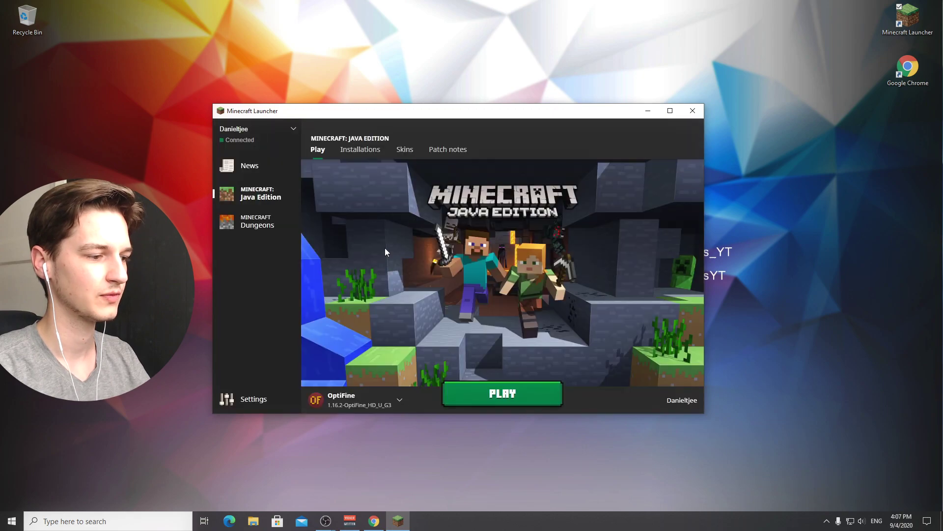
pyautogui.click(398, 399)
pyautogui.click(361, 350)
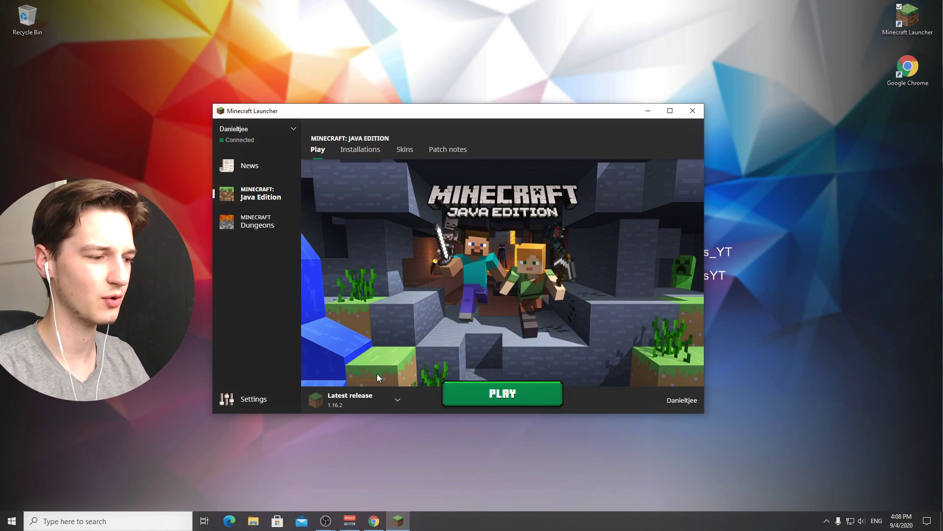
# - Create a new Java Edition installation named DanielPlays that uses release 1.16.2
pyautogui.click(361, 152)
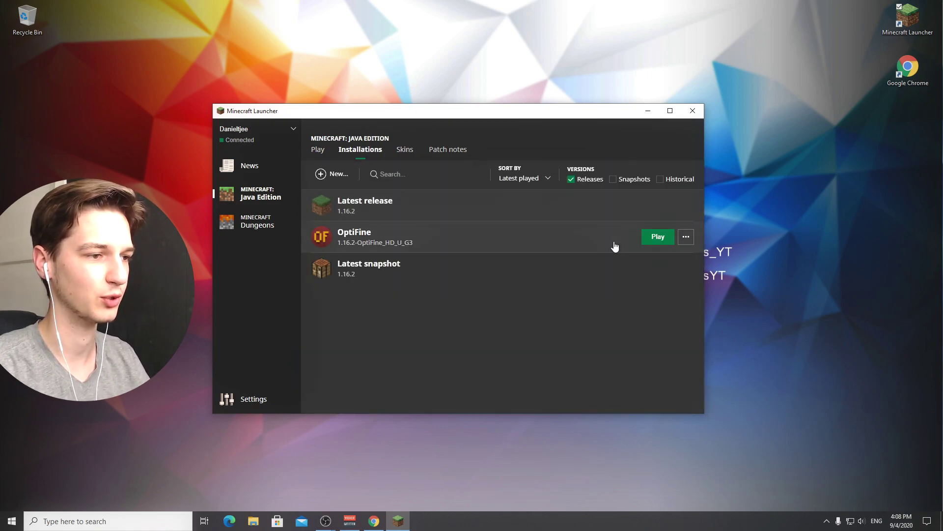
pyautogui.click(323, 153)
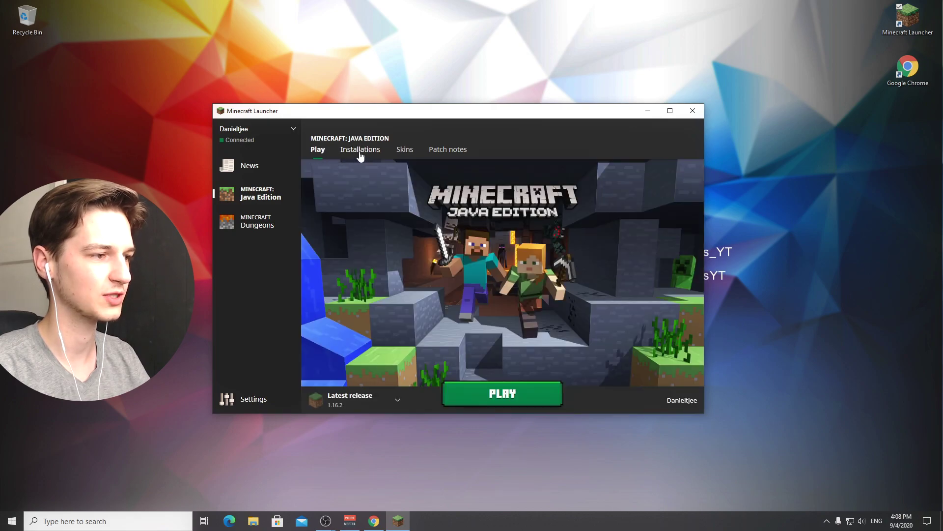
pyautogui.click(361, 151)
pyautogui.click(324, 175)
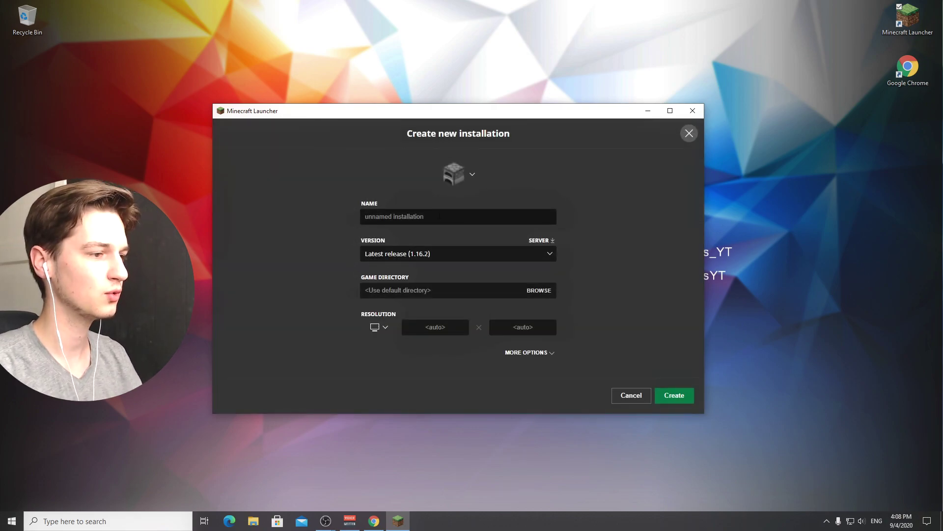
pyautogui.write('DanielPlays')
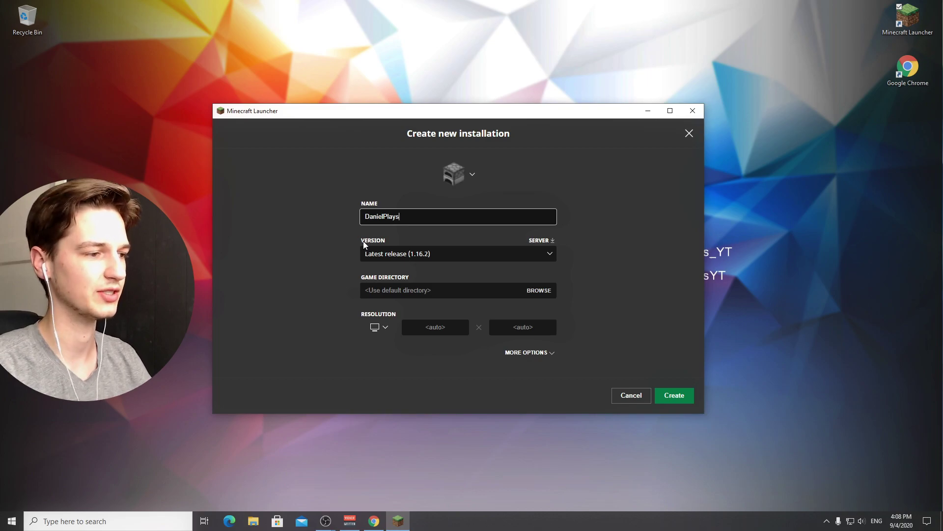
pyautogui.click(383, 253)
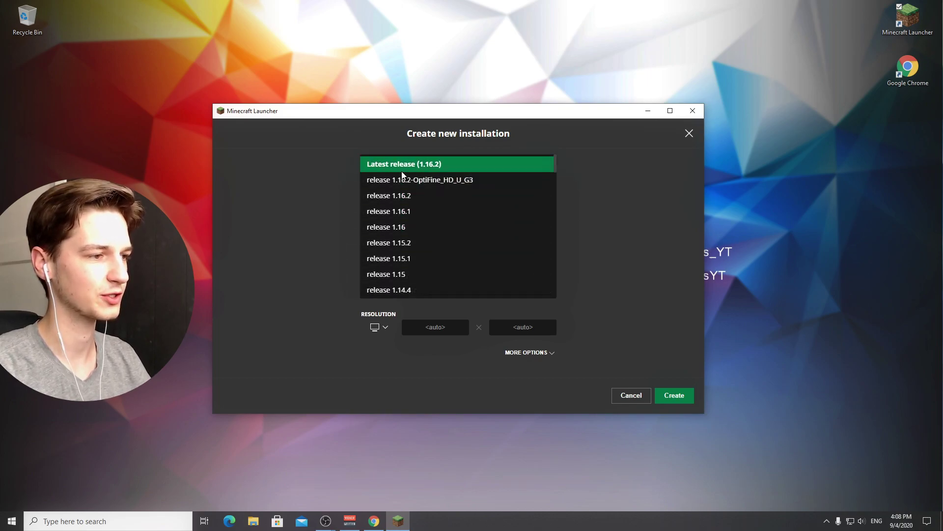
pyautogui.click(389, 195)
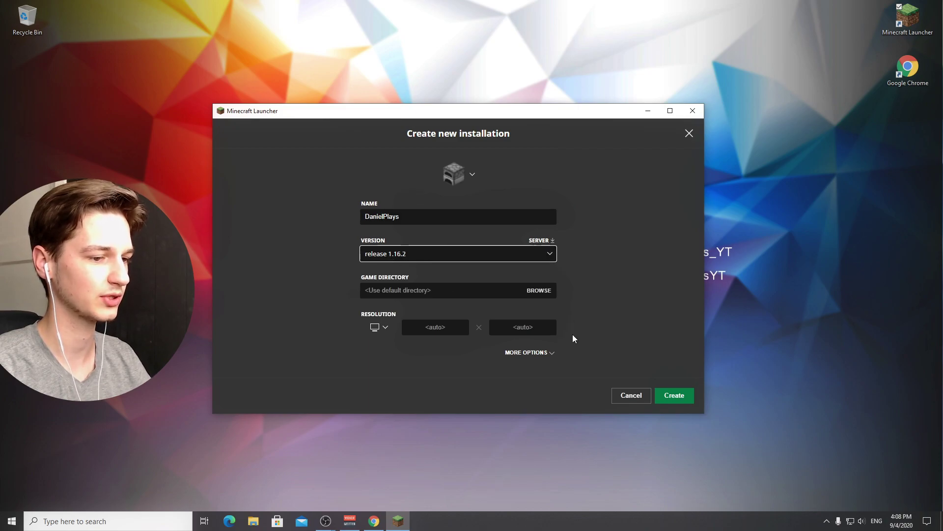
pyautogui.click(675, 396)
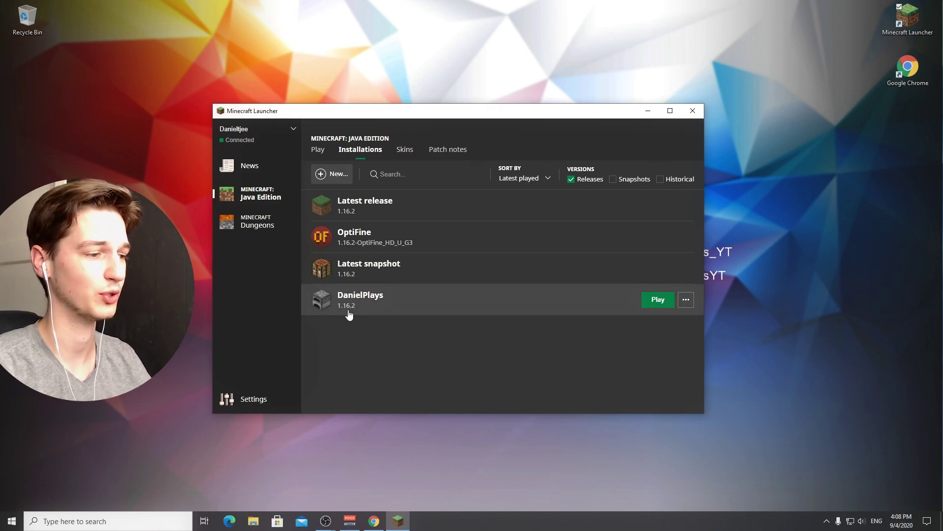
# - Launch the DanielPlays installation once, then quit the game from its title screen
pyautogui.click(658, 302)
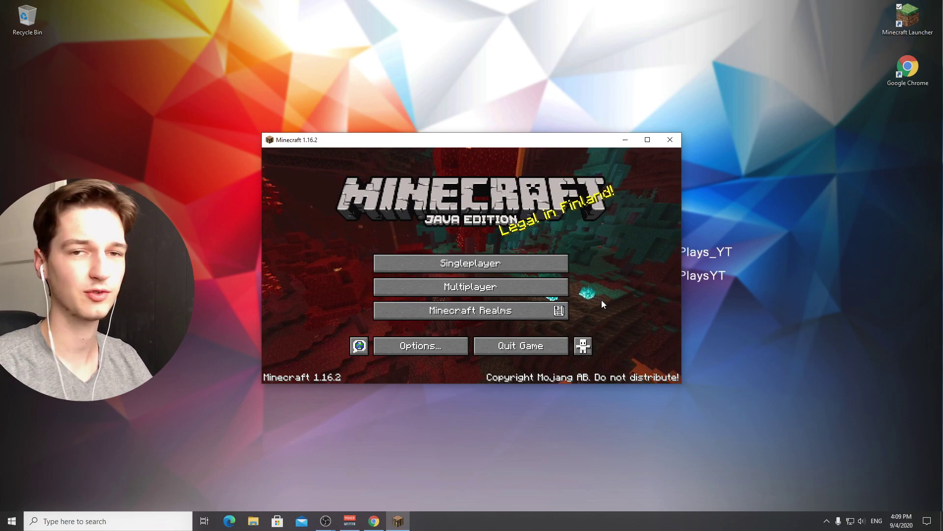
pyautogui.click(521, 346)
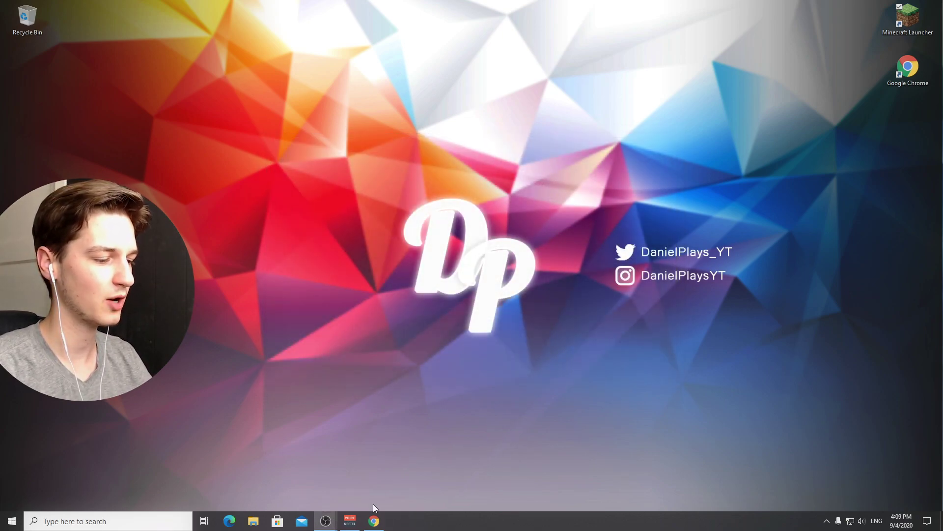
# - Run forge-1.16.2-33.0.37-installer.jar from the browser's downloads and install Forge with the Install client option
pyautogui.click(374, 520)
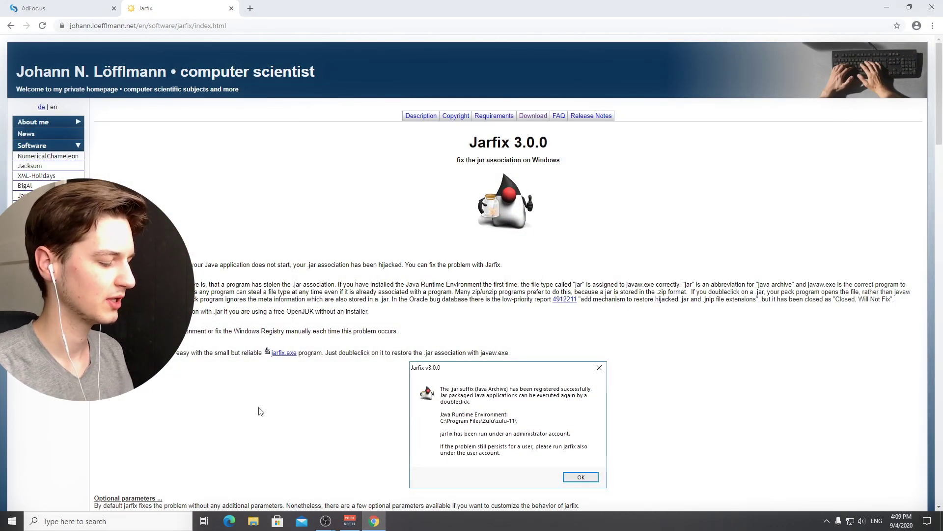
pyautogui.hotkey('ctrl', 'j')
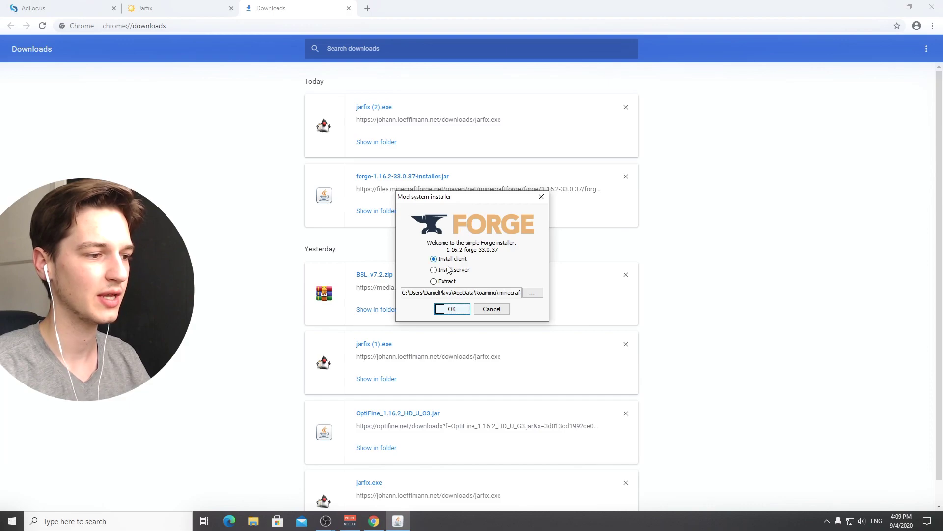
pyautogui.click(433, 260)
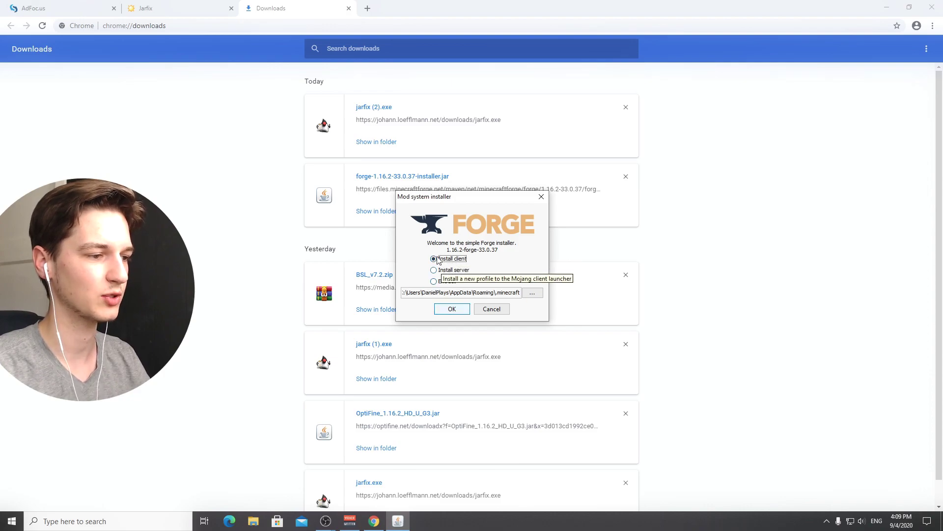
pyautogui.click(452, 309)
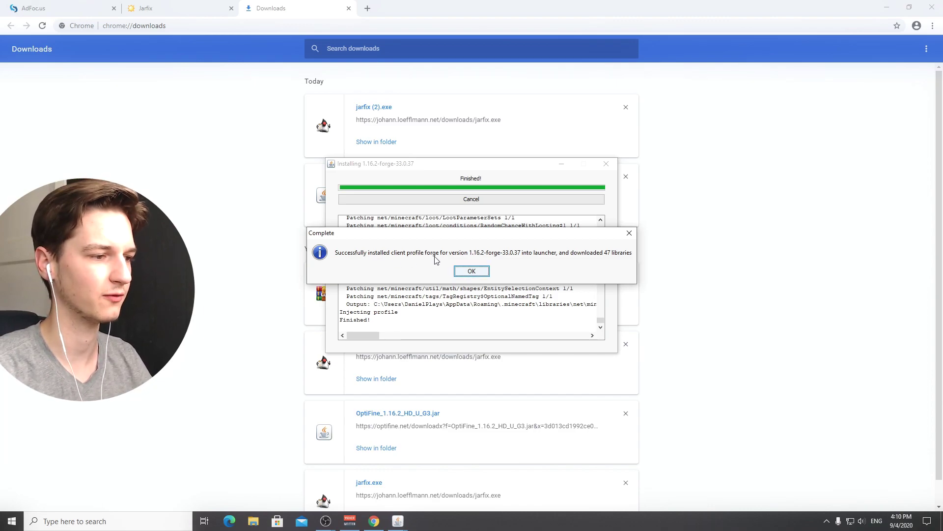
pyautogui.click(472, 271)
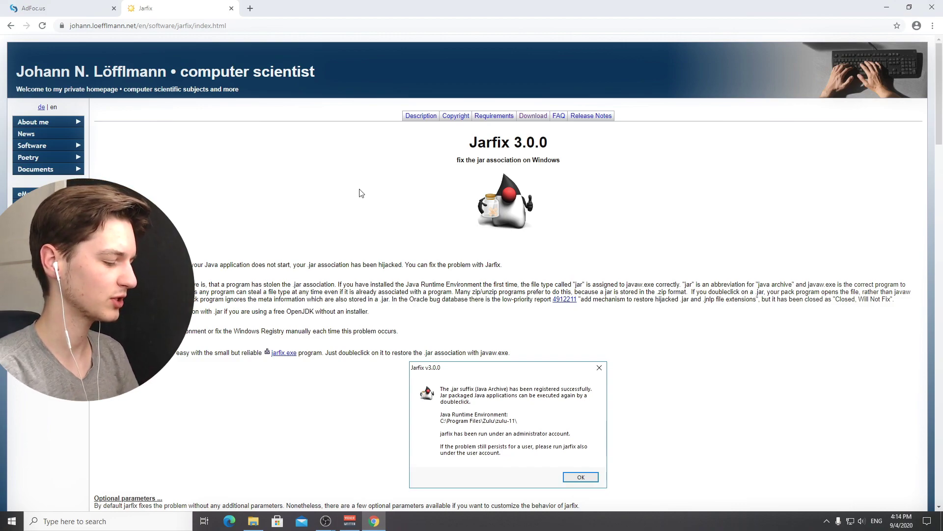
# - Open the OptiFine website, optifine.net, in a new browser tab and go to its downloads page
pyautogui.hotkey('ctrl', 't')
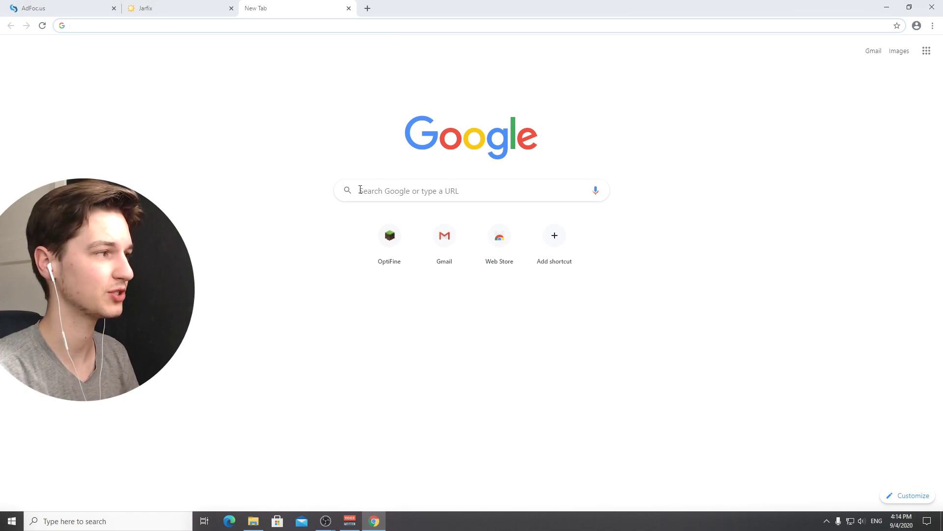
pyautogui.write('opti')
pyautogui.press('Return')
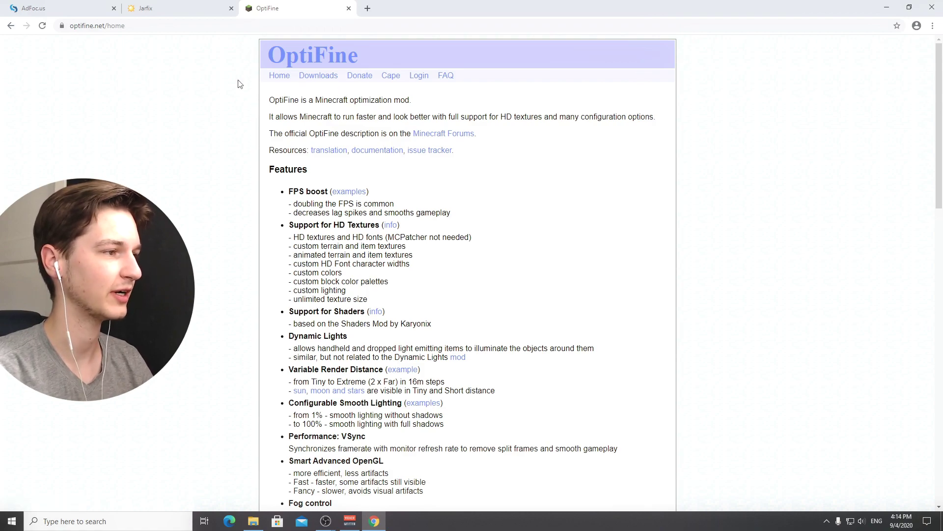
pyautogui.click(317, 78)
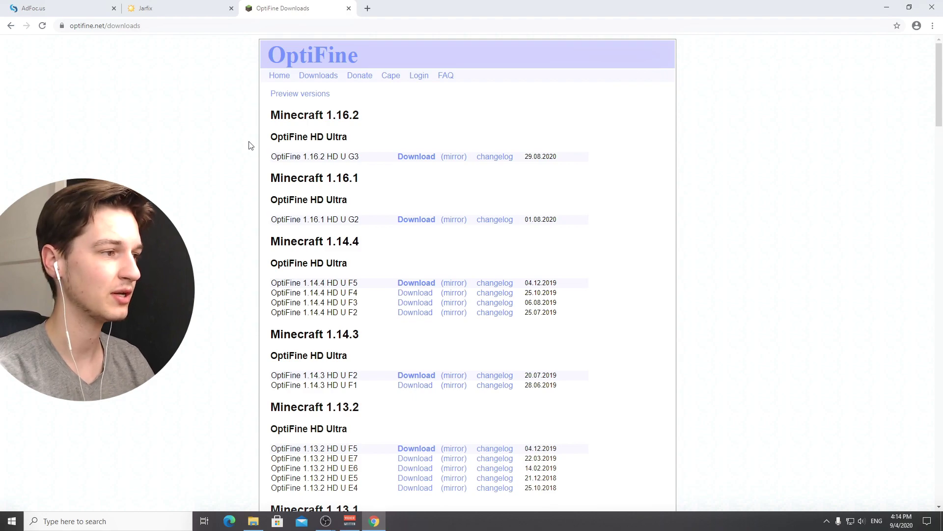
pyautogui.moveTo(269, 114); pyautogui.dragTo(364, 118)
pyautogui.click(288, 154)
pyautogui.moveTo(272, 157); pyautogui.dragTo(362, 157)
pyautogui.click(291, 156)
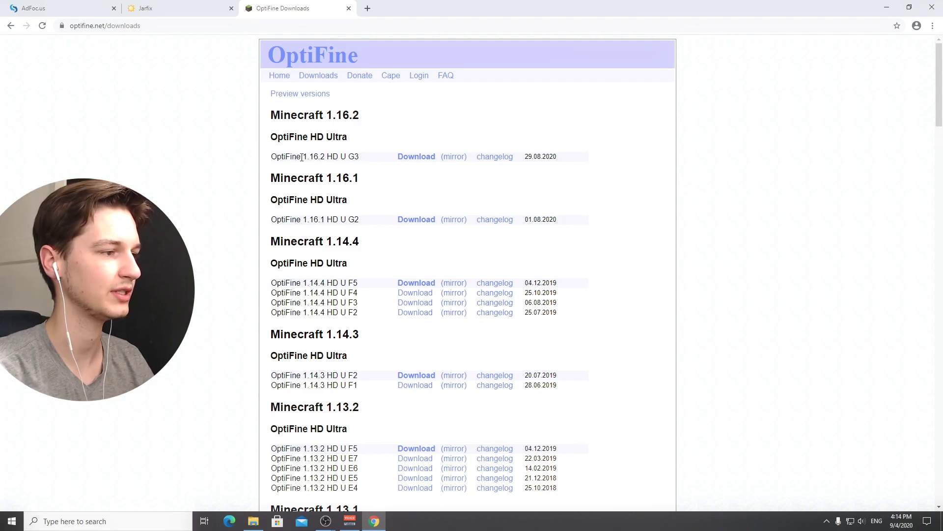
pyautogui.moveTo(301, 157); pyautogui.dragTo(325, 157)
pyautogui.click(381, 161)
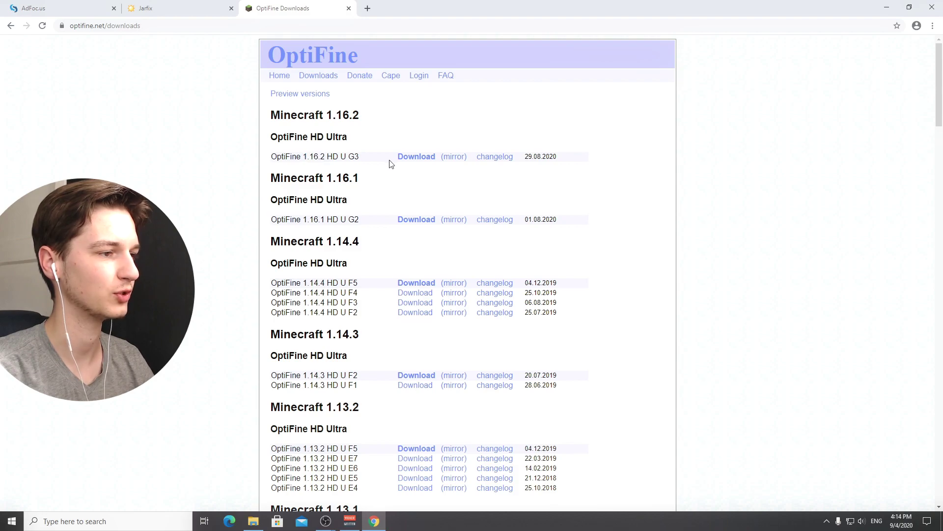
# - Download OptiFine_1.16.2_HD_U_G3.jar past the advertisement page, close the OptiFine tab and keep the flagged file
pyautogui.click(415, 158)
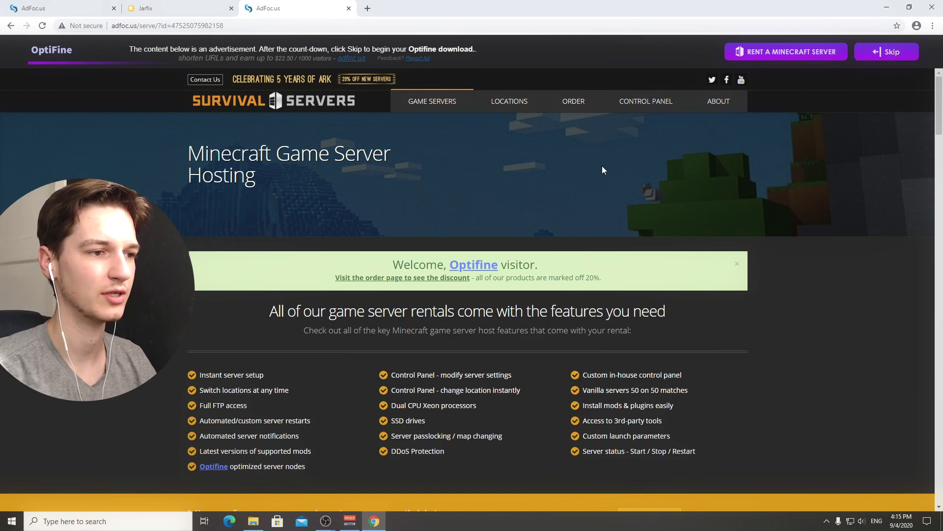
pyautogui.click(888, 55)
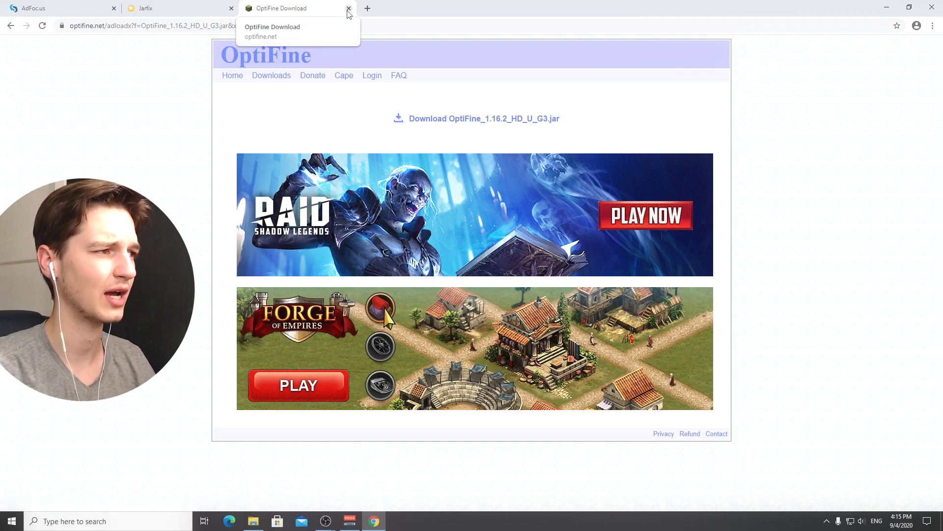
pyautogui.click(484, 120)
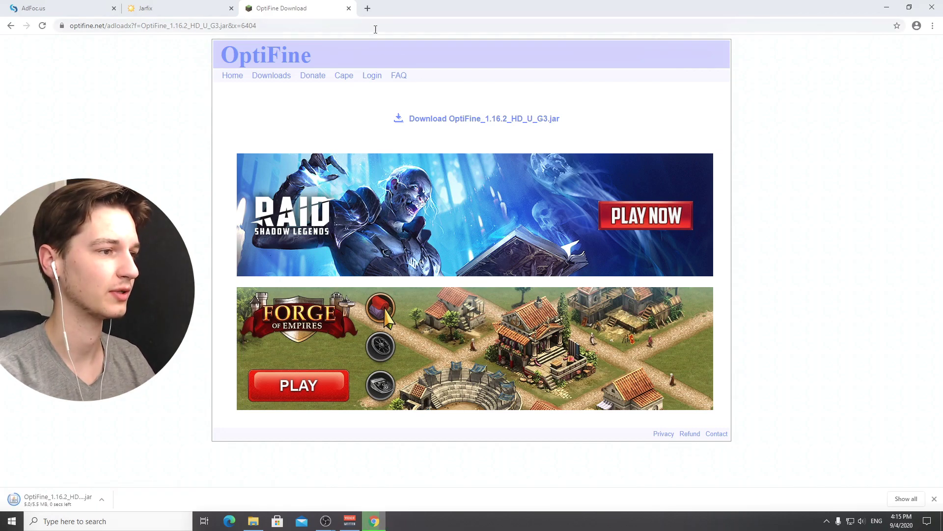
pyautogui.click(348, 8)
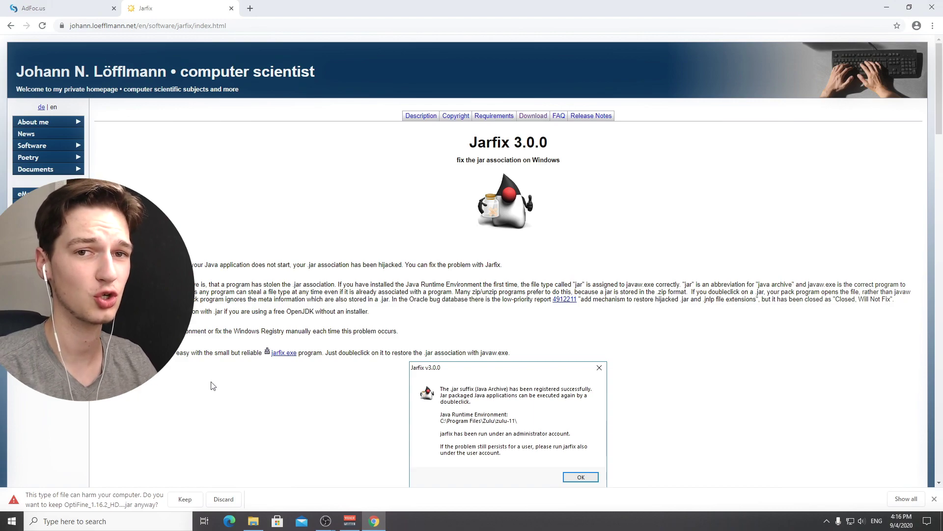
pyautogui.click(185, 499)
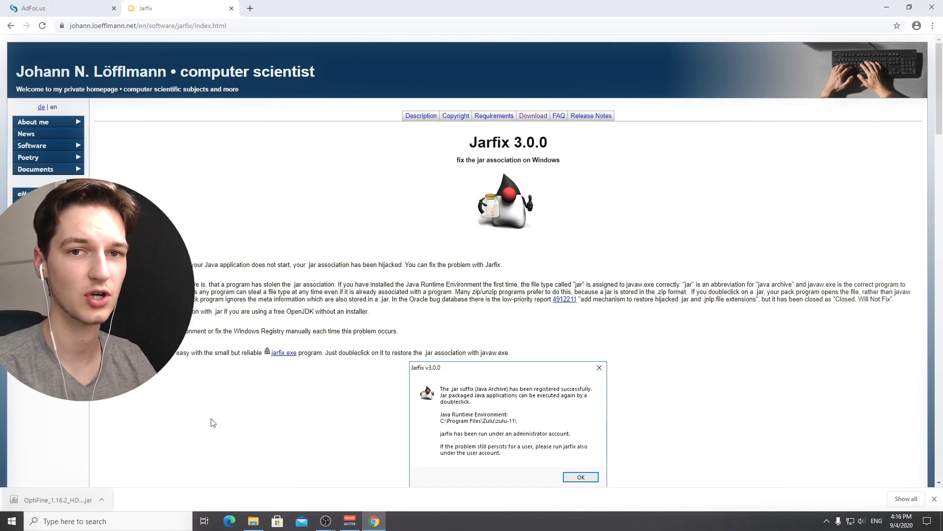
# - Try to install OptiFine HD Ultra G3 for Minecraft 1.16.2 into the .minecraft folder with the downloaded jar
pyautogui.click(59, 497)
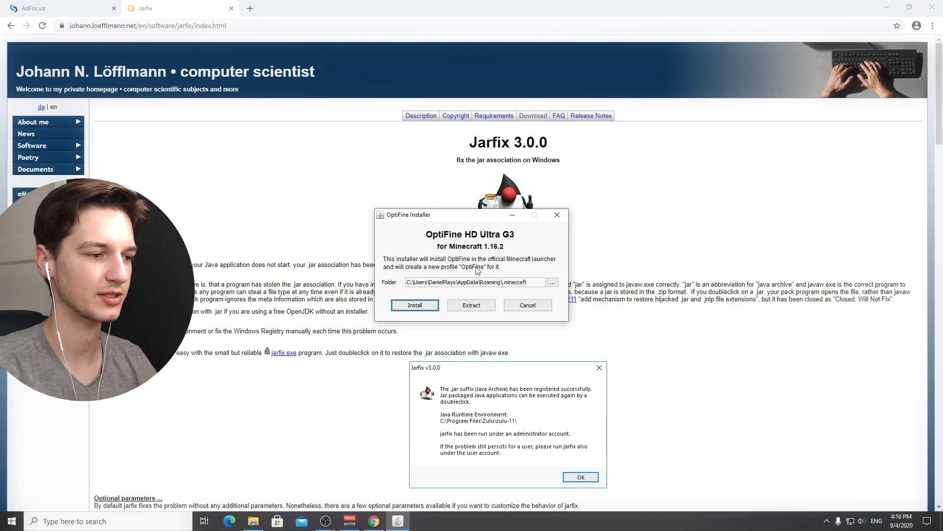
pyautogui.click(415, 304)
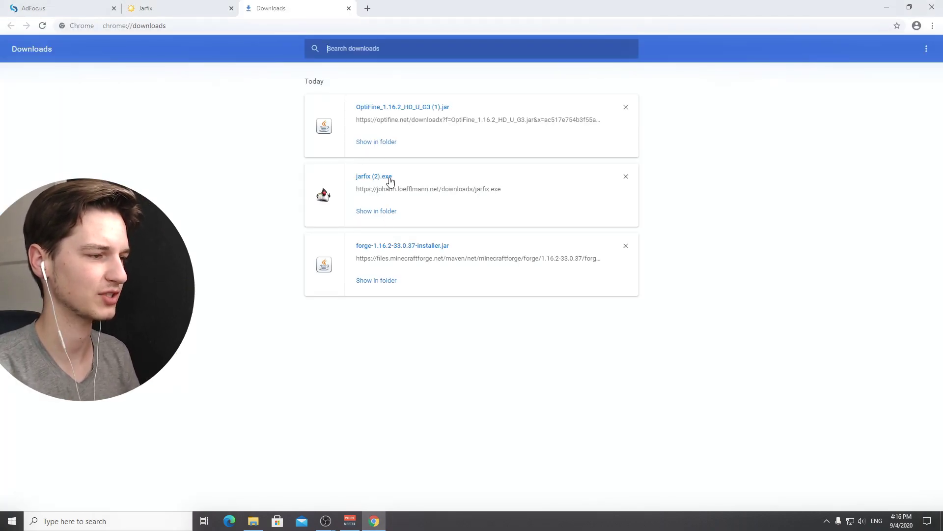
# - Place OptiFine_1.16.2_HD_U_G3 (1).jar from the browser's downloads list on the desktop
pyautogui.moveTo(392, 109); pyautogui.dragTo(363, 67)
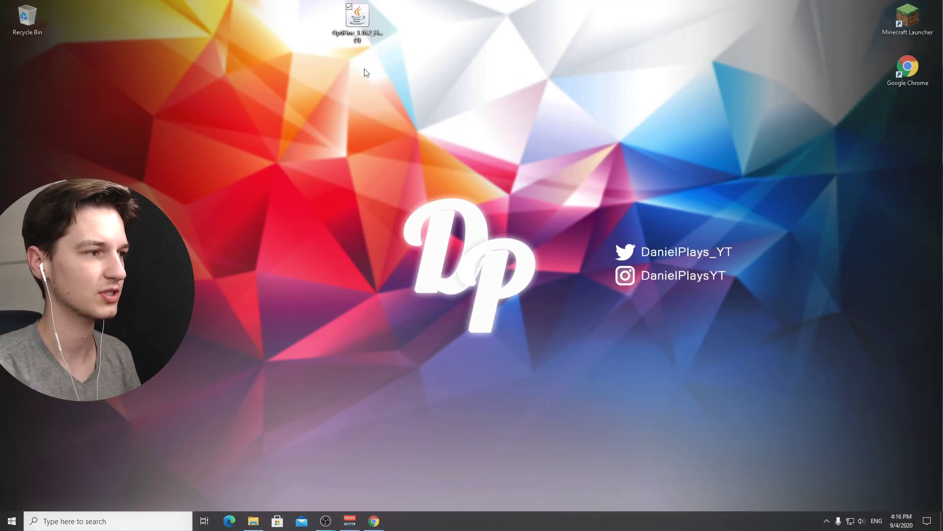
pyautogui.click(425, 63)
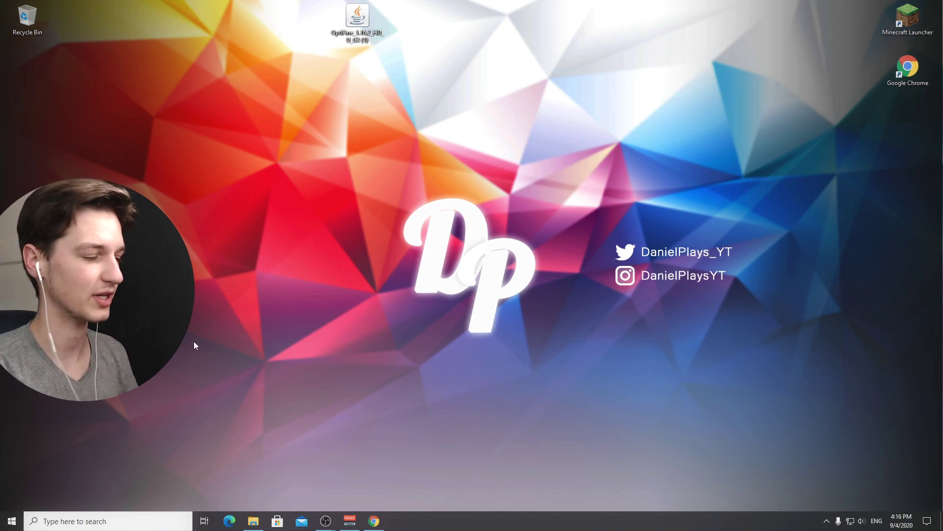
# - Find the %appdata% folder through Windows search and open its .minecraft folder
pyautogui.click(121, 520)
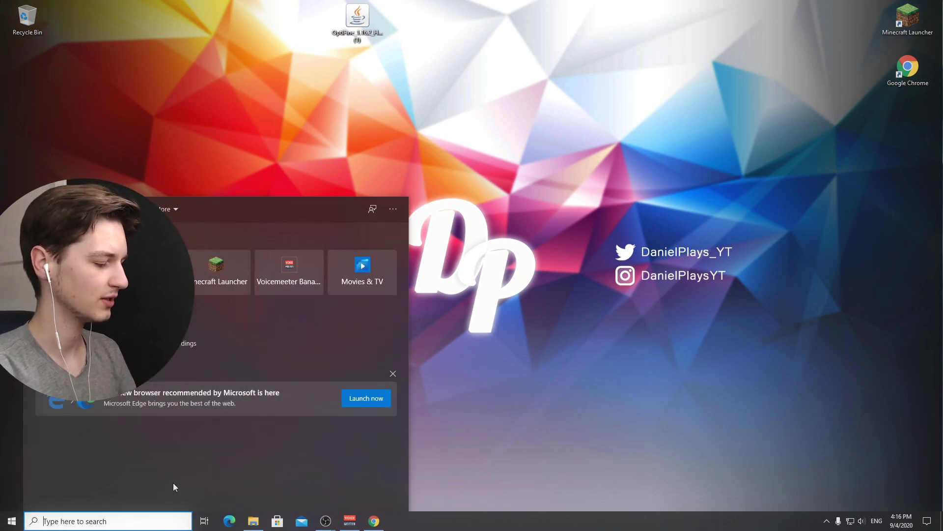
pyautogui.write('%')
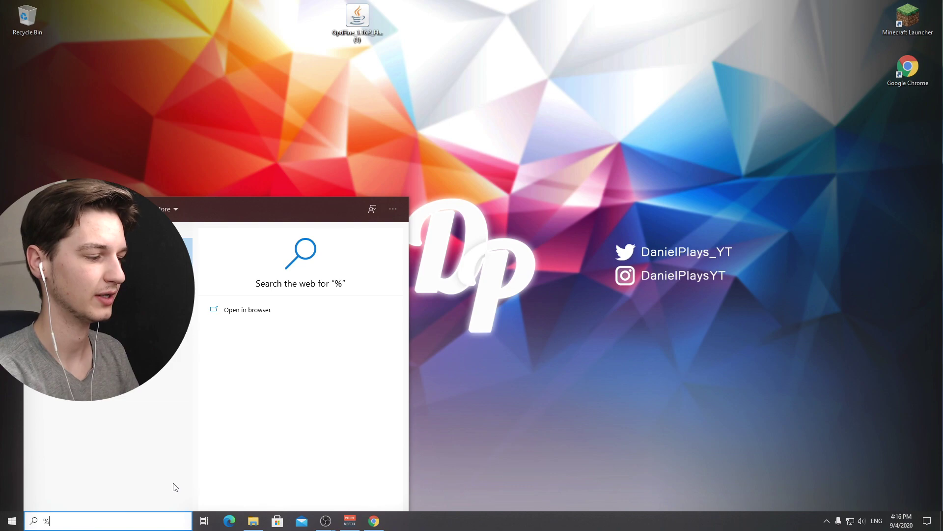
pyautogui.write('appdata%')
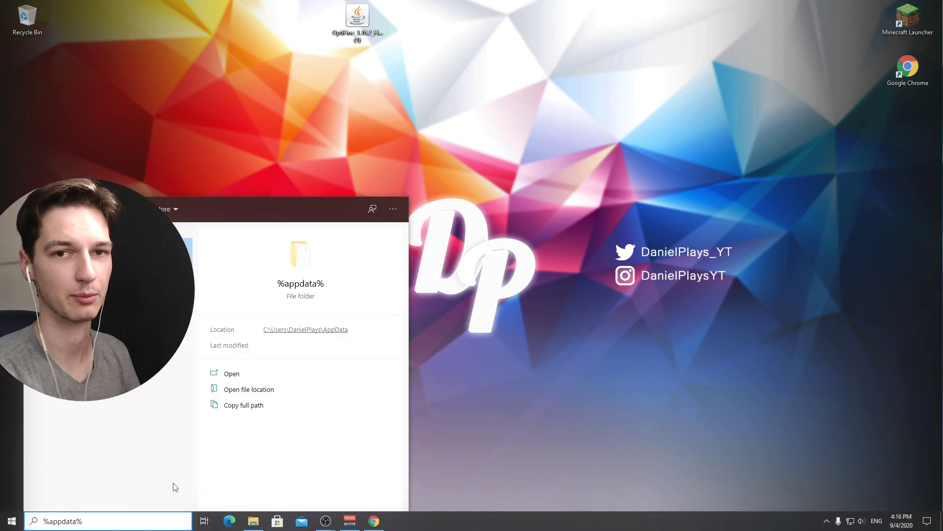
pyautogui.press('Return')
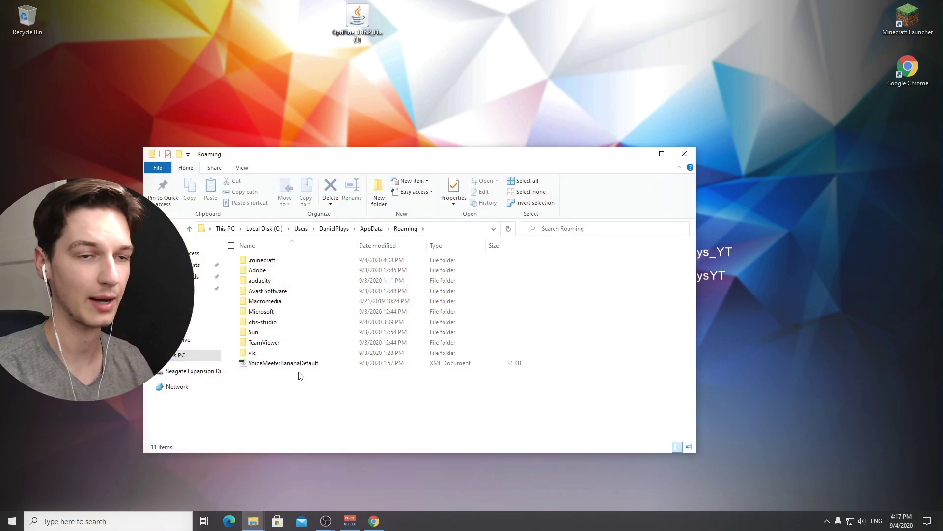
pyautogui.doubleClick(253, 264)
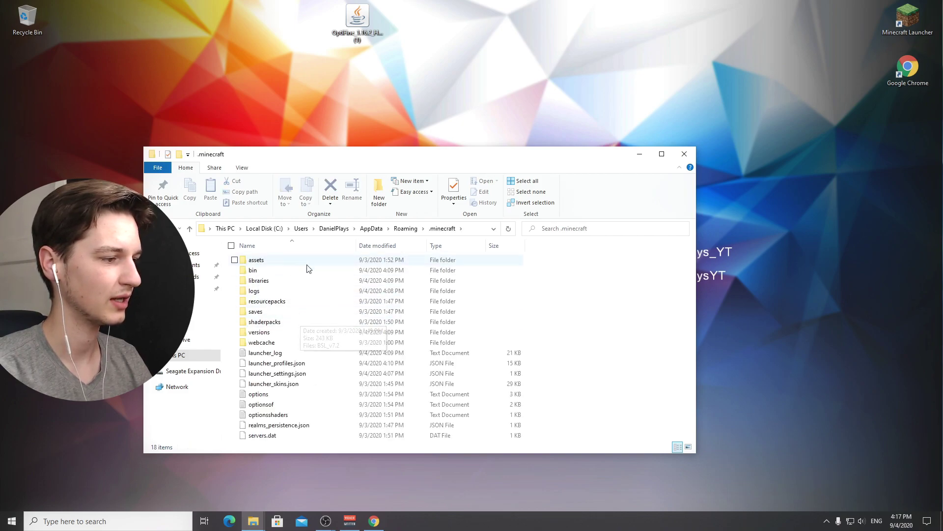
# - Create a new folder named mods inside the .minecraft folder
pyautogui.rightClick(554, 306)
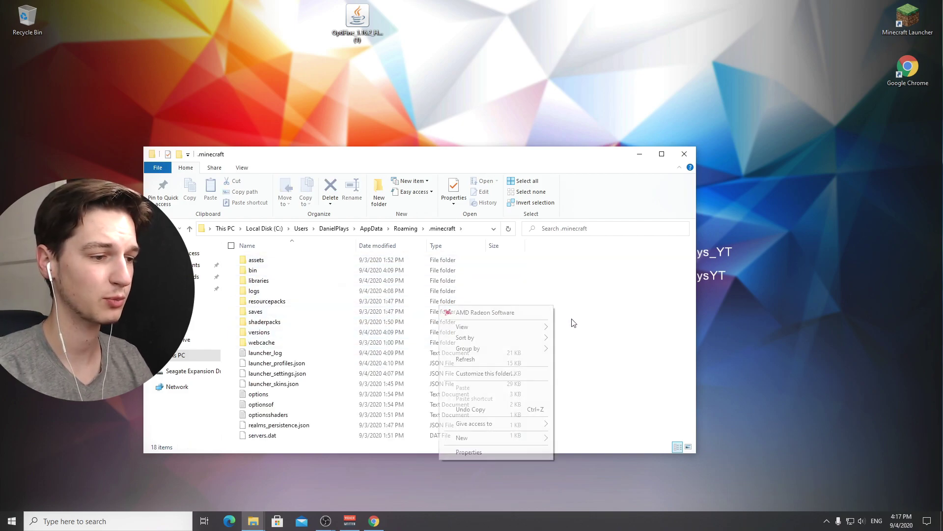
pyautogui.moveTo(533, 439)
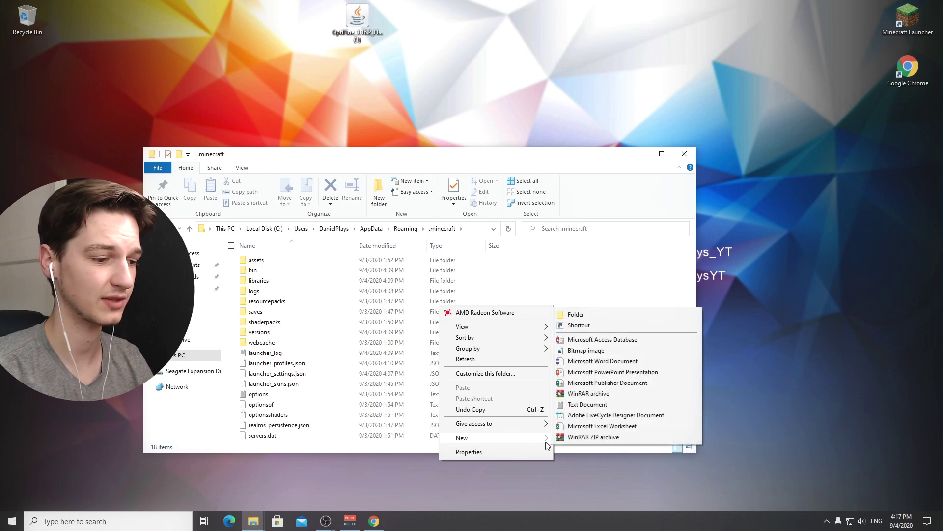
pyautogui.click(590, 315)
pyautogui.write('mods')
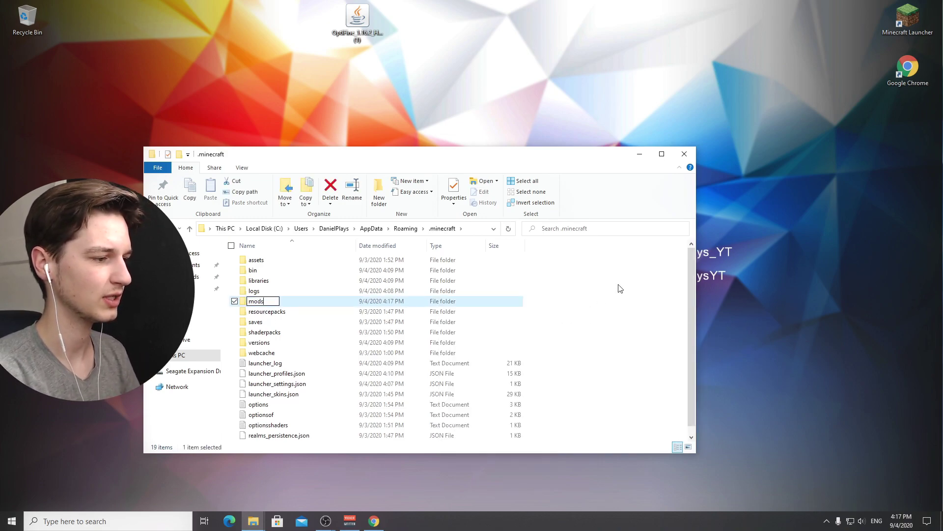
pyautogui.press('Return')
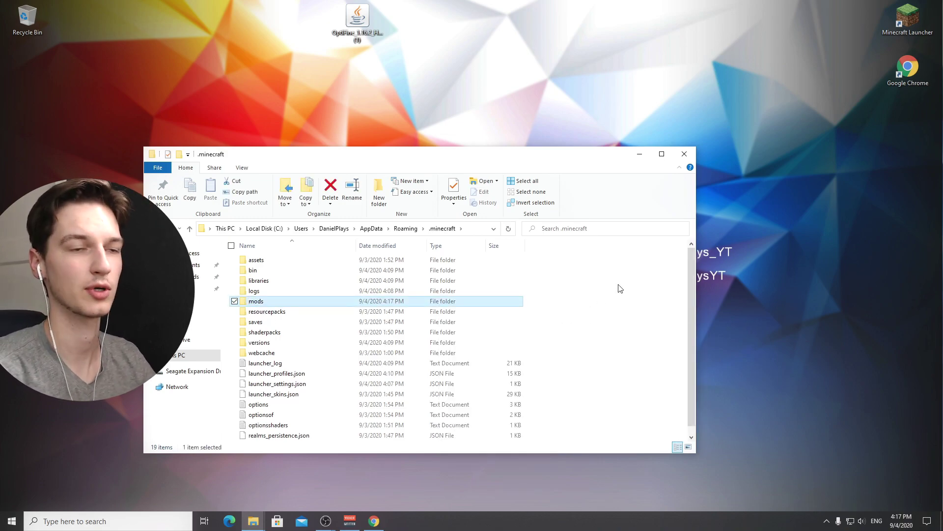
pyautogui.click(620, 289)
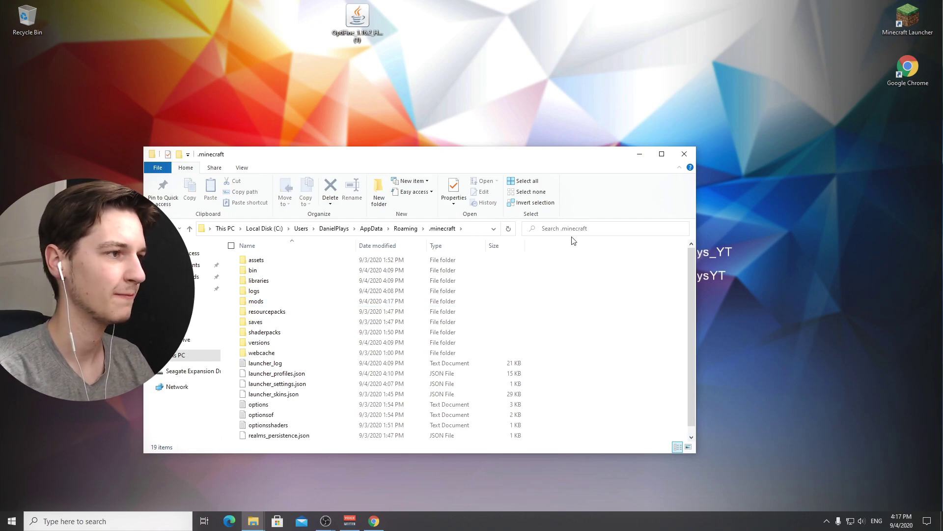
# - Move the OptiFine jar from the desktop into the mods folder and open that folder
pyautogui.moveTo(361, 31); pyautogui.dragTo(279, 302)
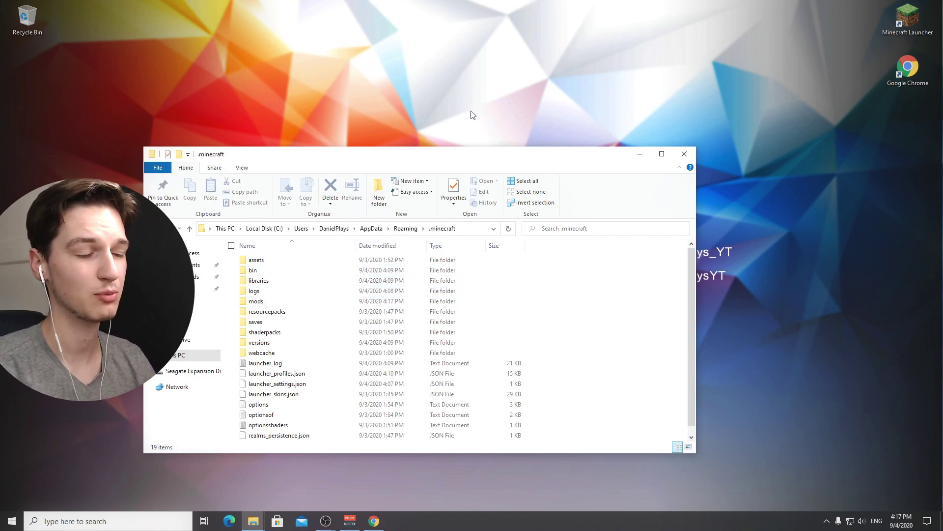
pyautogui.doubleClick(302, 301)
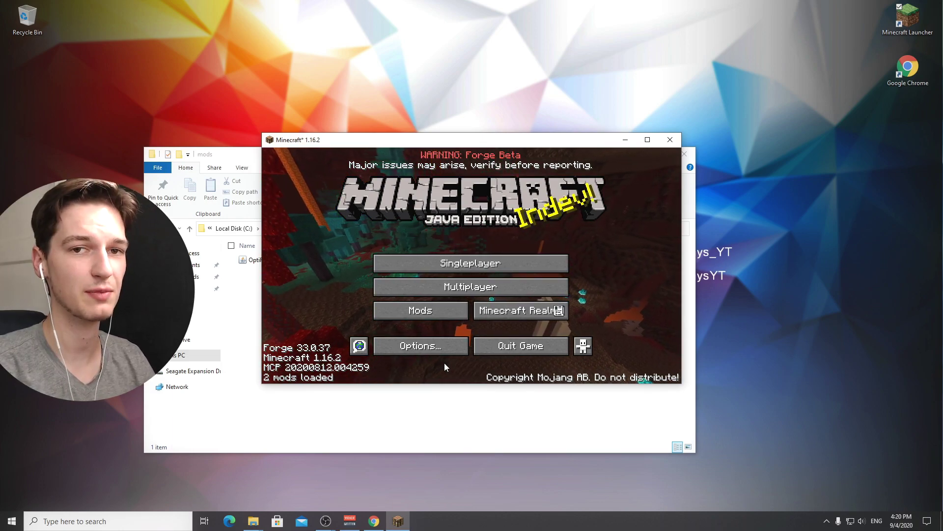
# - Examine the Minecraft and Forge entries in the game's mod list, then return to the title screen
pyautogui.click(421, 314)
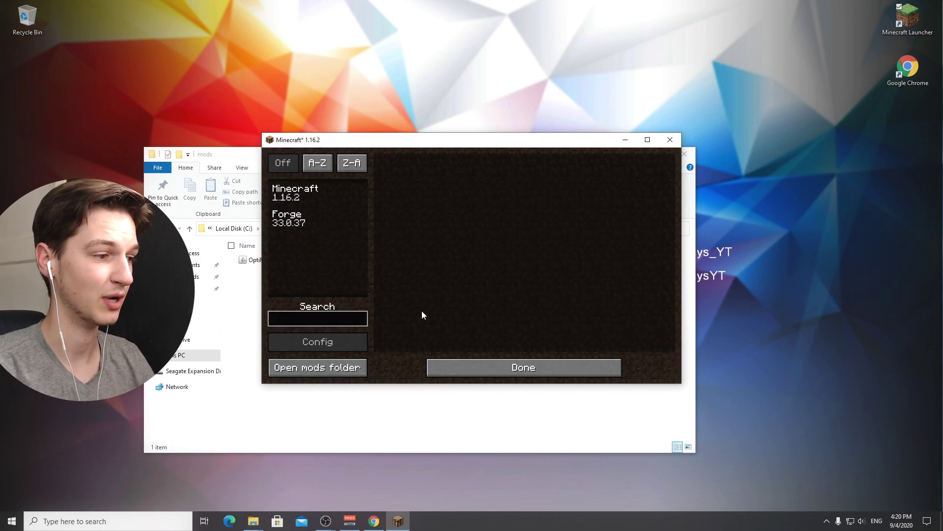
pyautogui.click(318, 196)
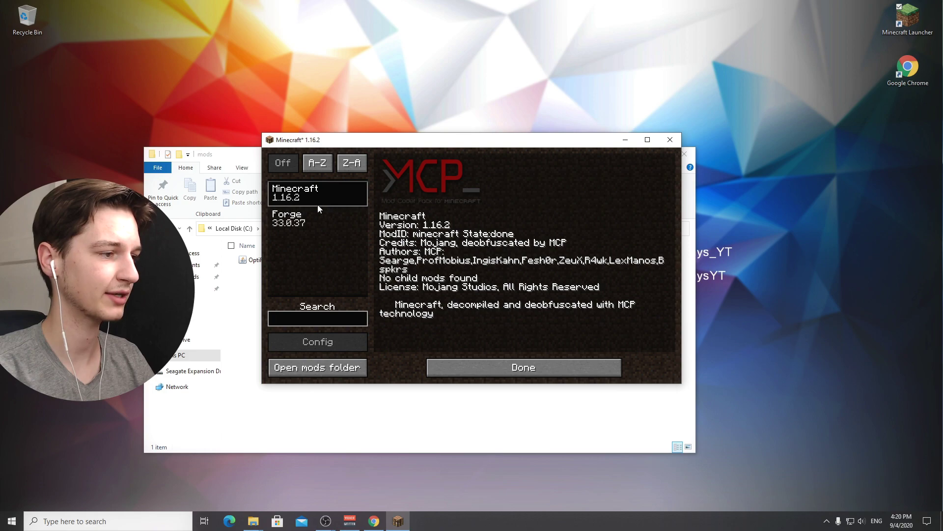
pyautogui.click(306, 214)
pyautogui.click(507, 367)
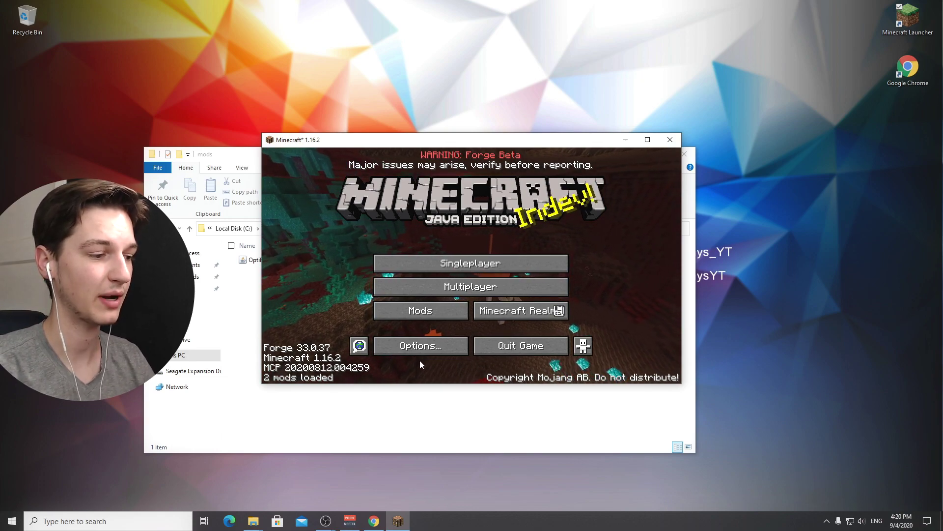
# - Open the game's video settings to examine the OptiFine options and view the Shaders list
pyautogui.click(421, 346)
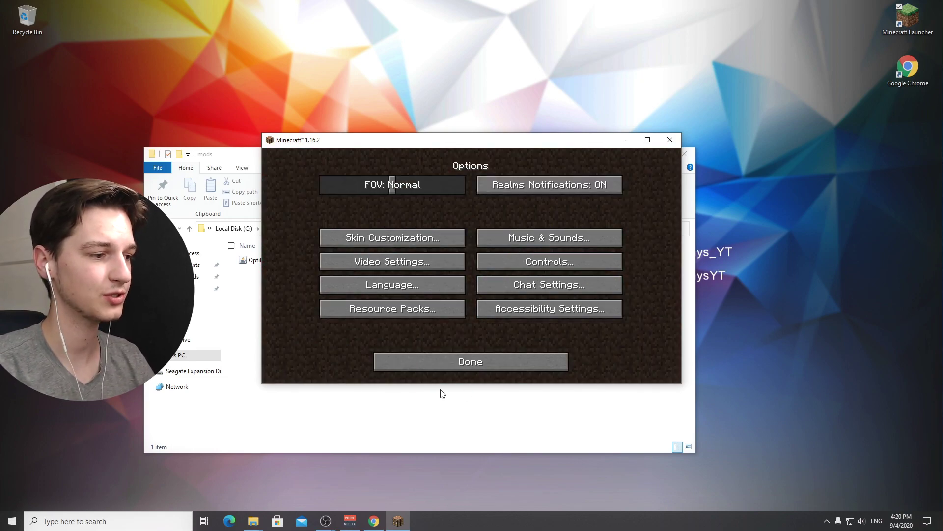
pyautogui.click(392, 266)
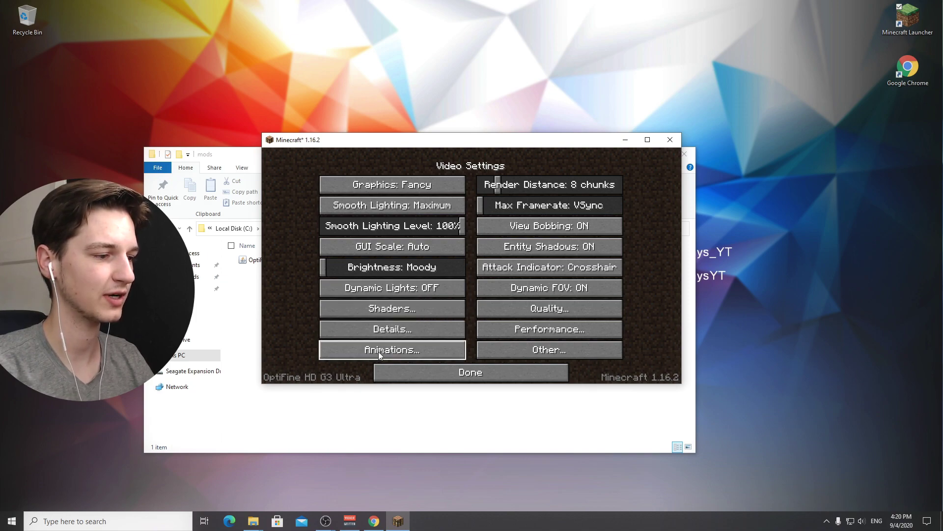
pyautogui.click(394, 307)
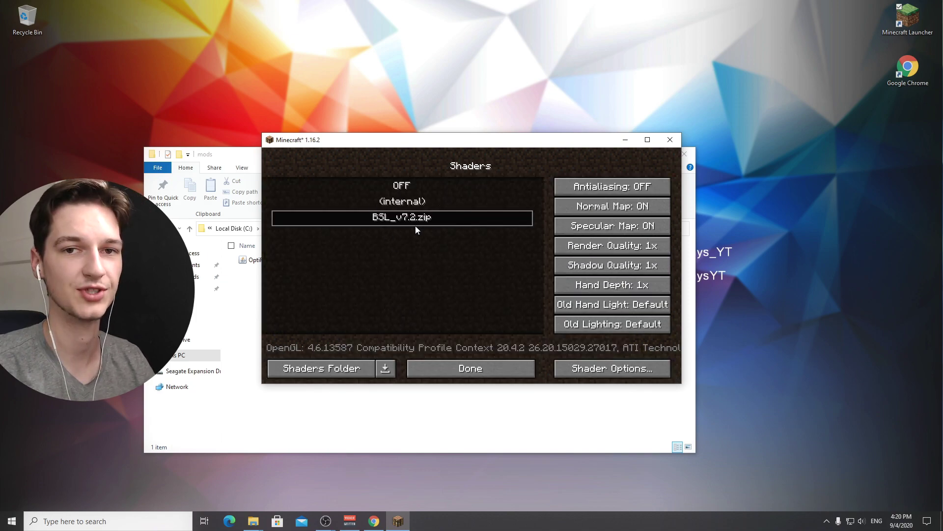